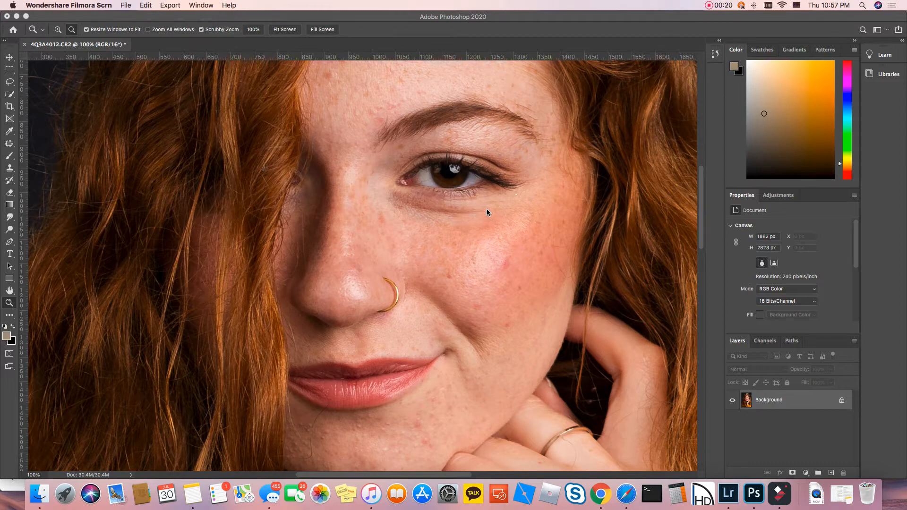
- Duplicate the Background layer and name the copy "high pass"
{"action": "left_click", "coordinate": [469, 211]}
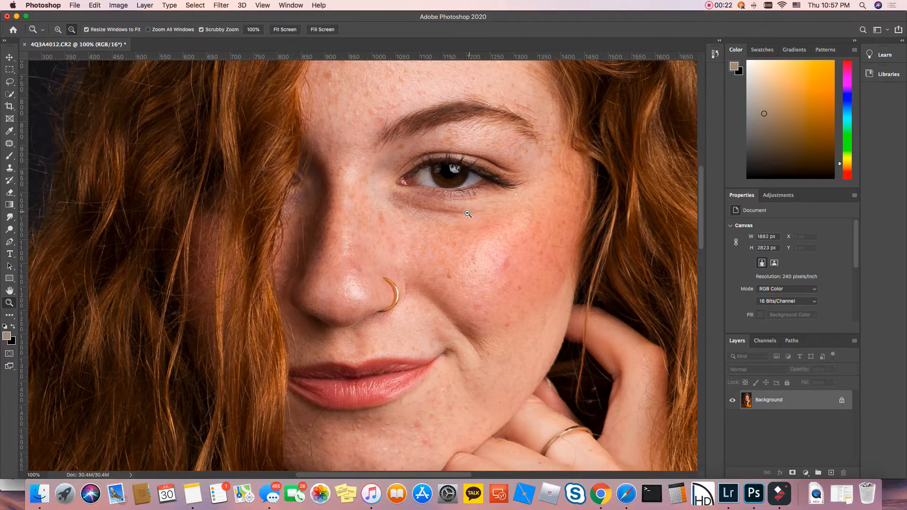
{"action": "left_click", "coordinate": [464, 218], "text": "alt"}
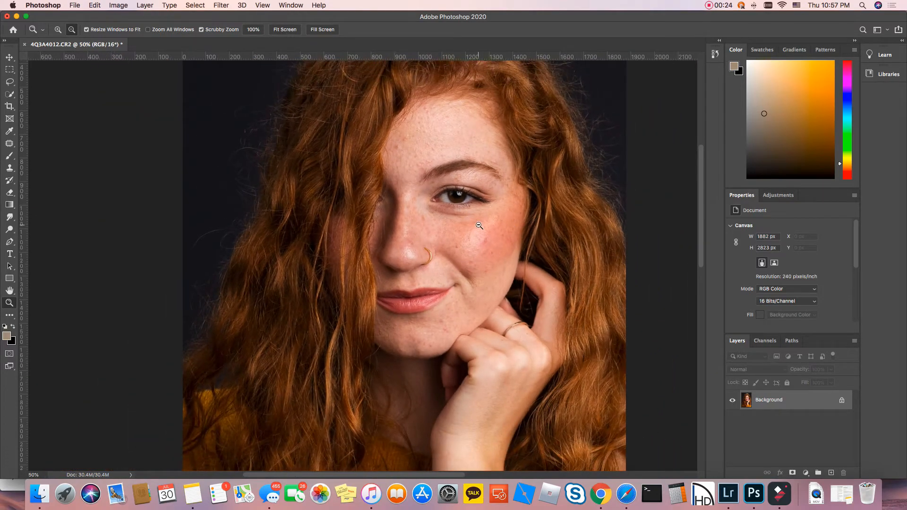
{"action": "left_click", "coordinate": [482, 224], "text": "alt"}
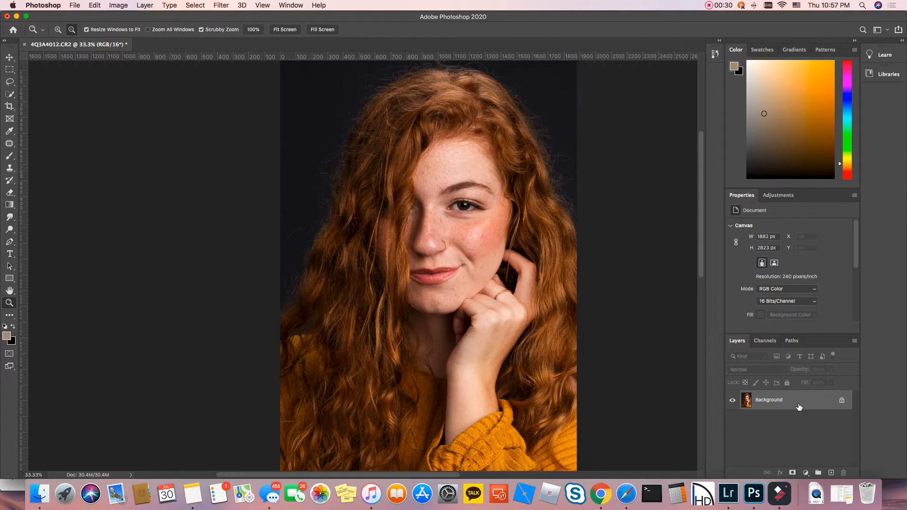
{"action": "key", "text": "super+j"}
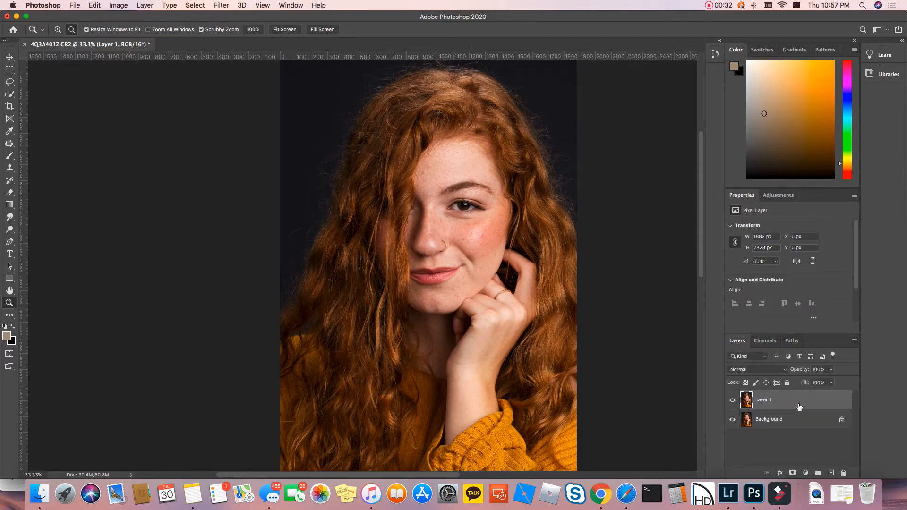
{"action": "double_click", "coordinate": [787, 407]}
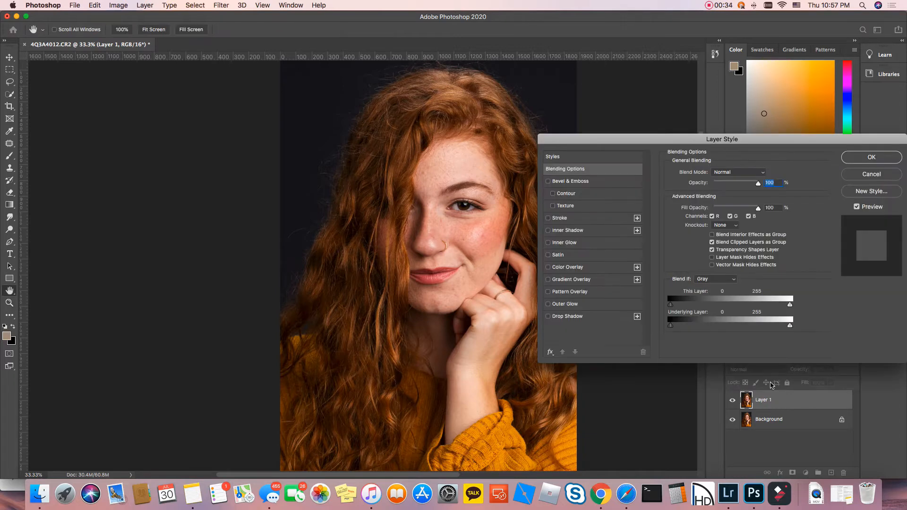
{"action": "key", "text": "Escape"}
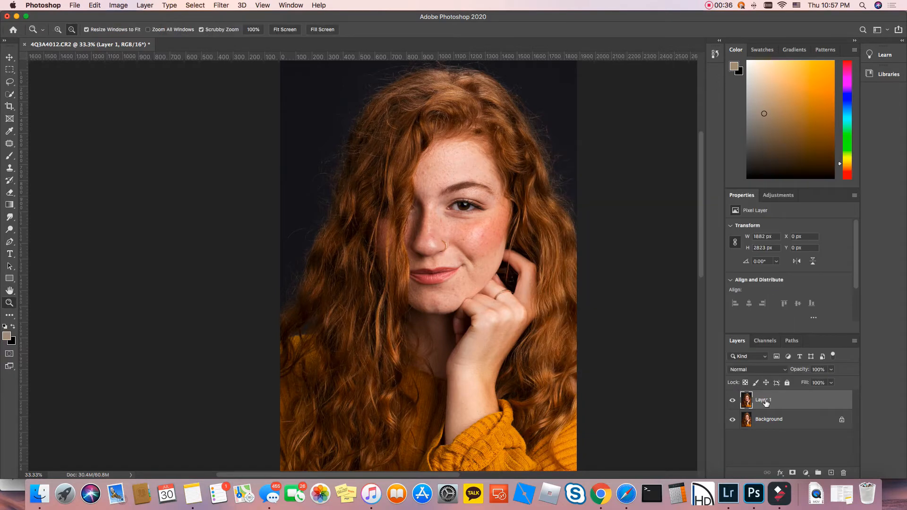
{"action": "double_click", "coordinate": [765, 400]}
{"action": "type", "text": "high pass"}
{"action": "key", "text": "Return"}
- Apply a High Pass filter to the high pass layer, tuning the radius while checking the eye detail in the preview
{"action": "left_click", "coordinate": [225, 8]}
{"action": "mouse_move", "coordinate": [282, 199]}
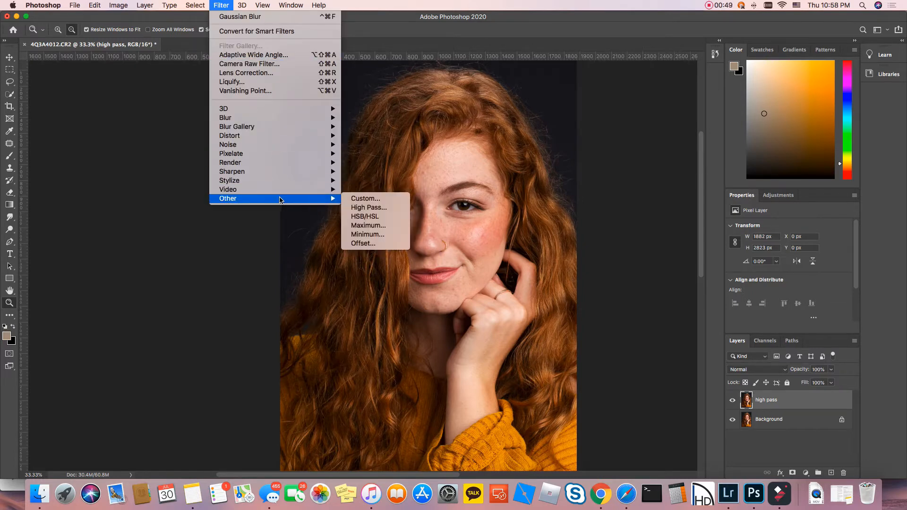
{"action": "left_click", "coordinate": [366, 211]}
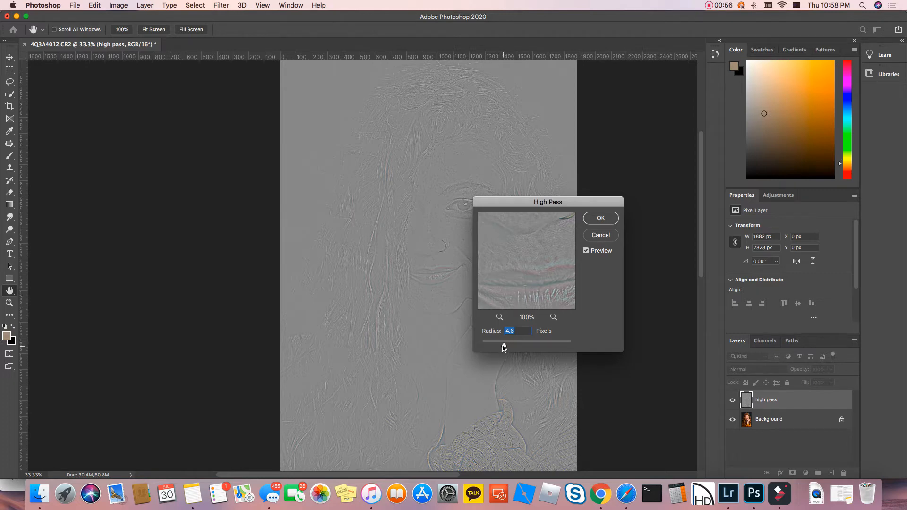
{"action": "left_click_drag", "start_coordinate": [503, 349], "coordinate": [509, 348]}
{"action": "left_click", "coordinate": [523, 259]}
{"action": "left_click_drag", "start_coordinate": [523, 259], "coordinate": [523, 304]}
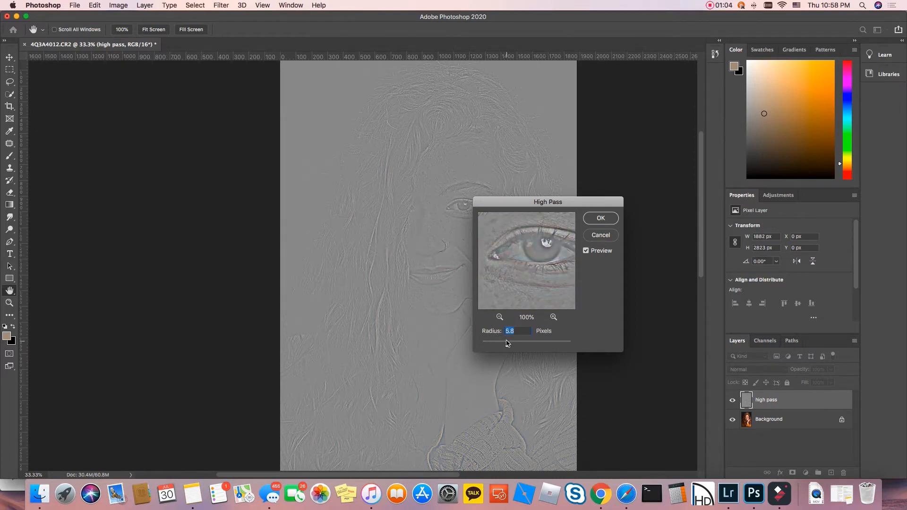
{"action": "left_click_drag", "start_coordinate": [507, 348], "coordinate": [514, 350]}
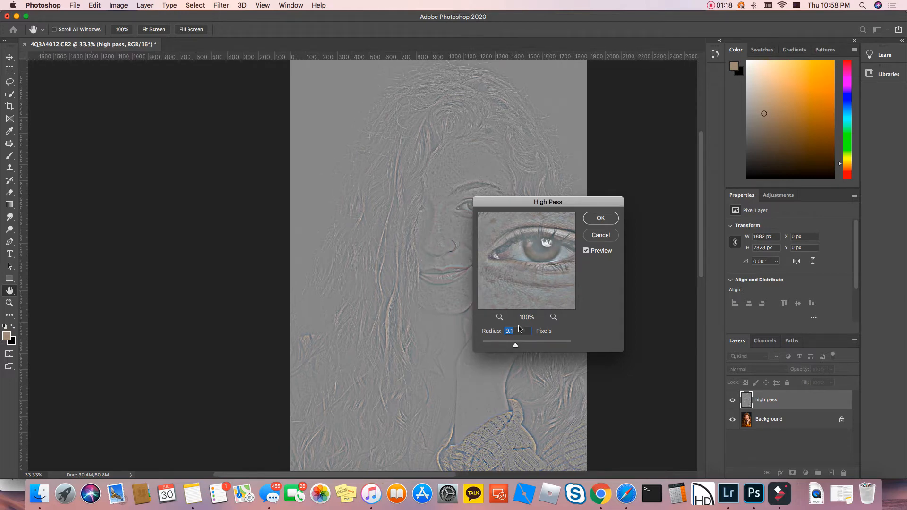
{"action": "left_click_drag", "start_coordinate": [516, 347], "coordinate": [511, 348]}
{"action": "left_click", "coordinate": [605, 219]}
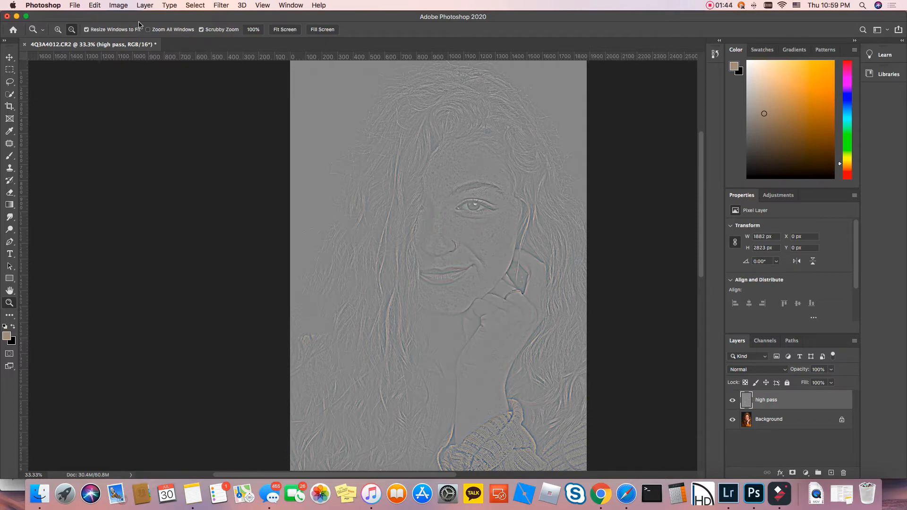
- Desaturate the high pass layer to remove its colour fringes
{"action": "left_click", "coordinate": [119, 5]}
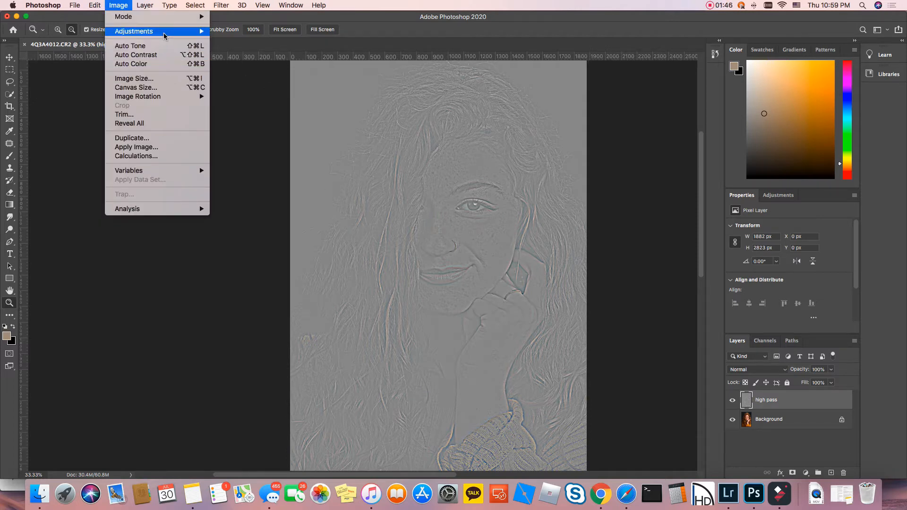
{"action": "mouse_move", "coordinate": [165, 32]}
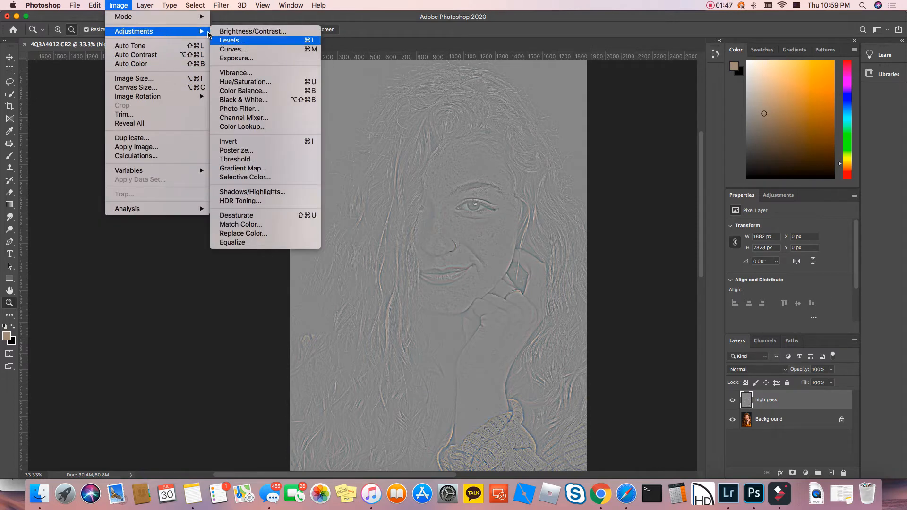
{"action": "left_click", "coordinate": [277, 215]}
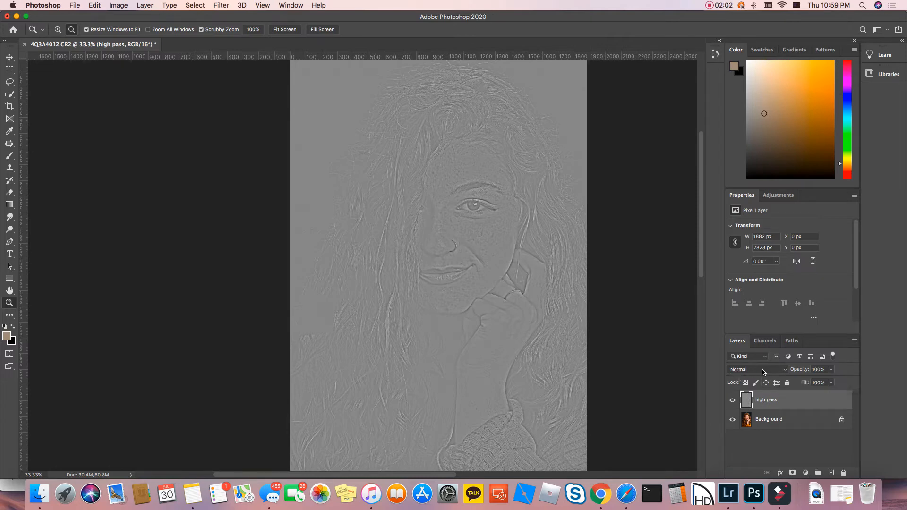
- Set the high pass layer's blend mode to Overlay and compare the portrait with the layer hidden and shown
{"action": "left_click", "coordinate": [784, 372]}
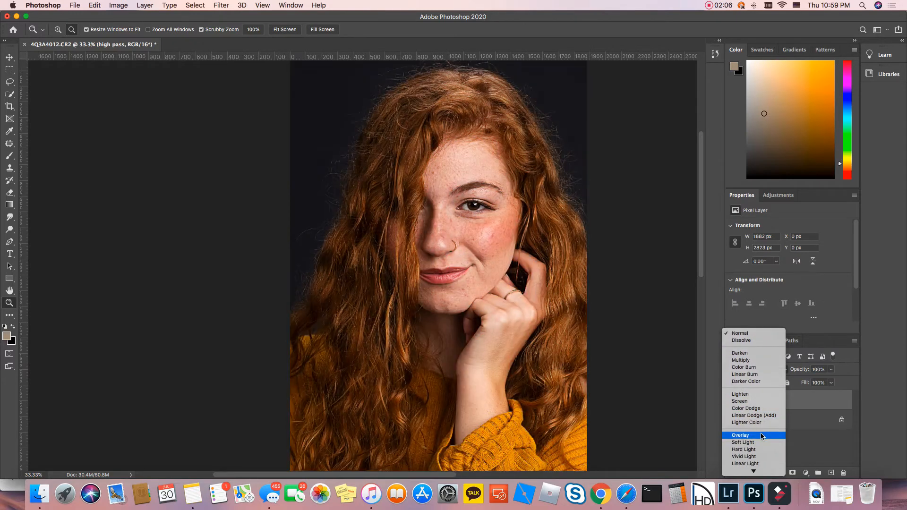
{"action": "left_click", "coordinate": [762, 434]}
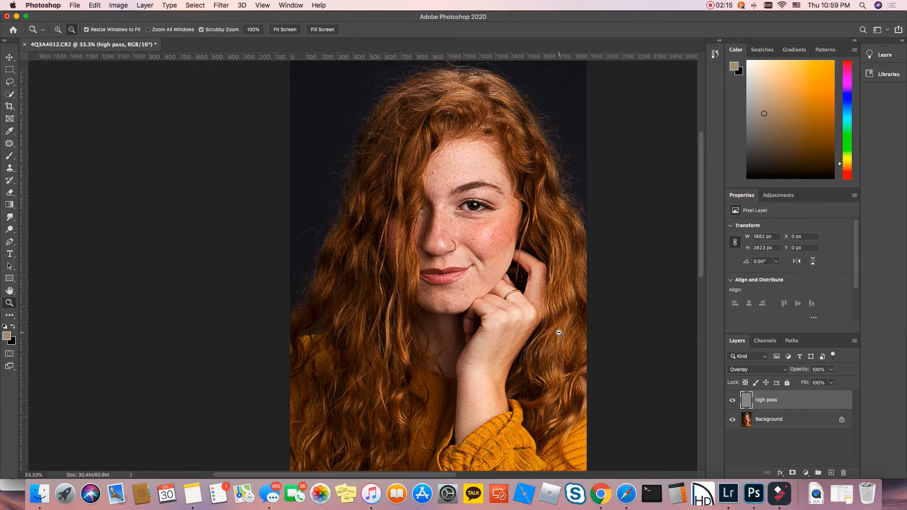
{"action": "left_click", "coordinate": [732, 403]}
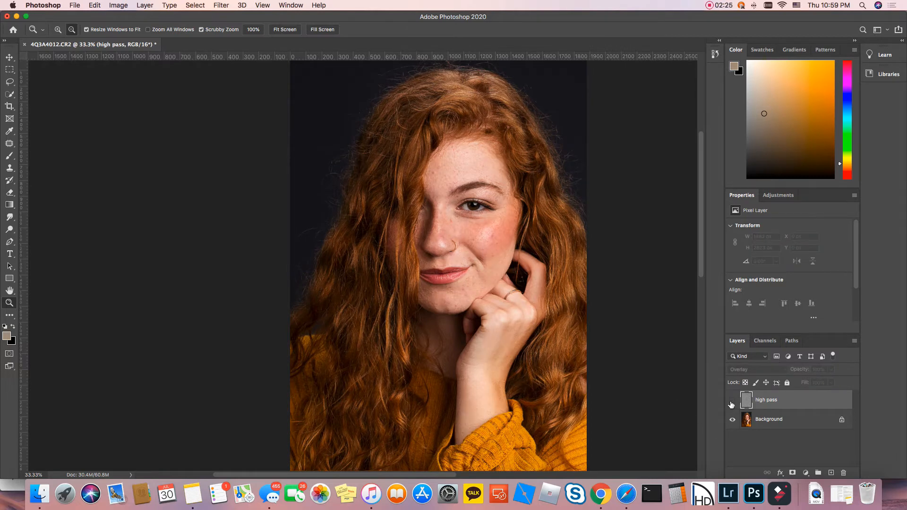
{"action": "left_click", "coordinate": [732, 403]}
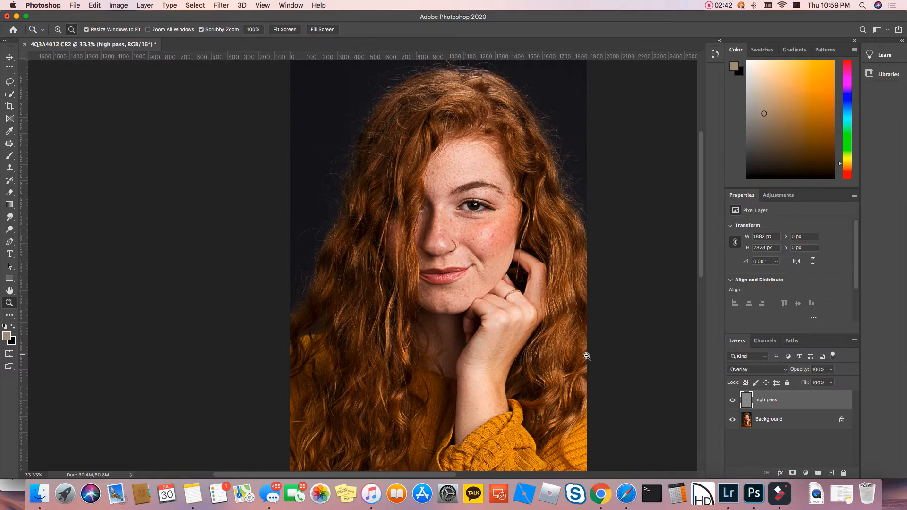
- Duplicate the Background layer beneath the high pass layer and name the copy "blur"
{"action": "left_click", "coordinate": [800, 424]}
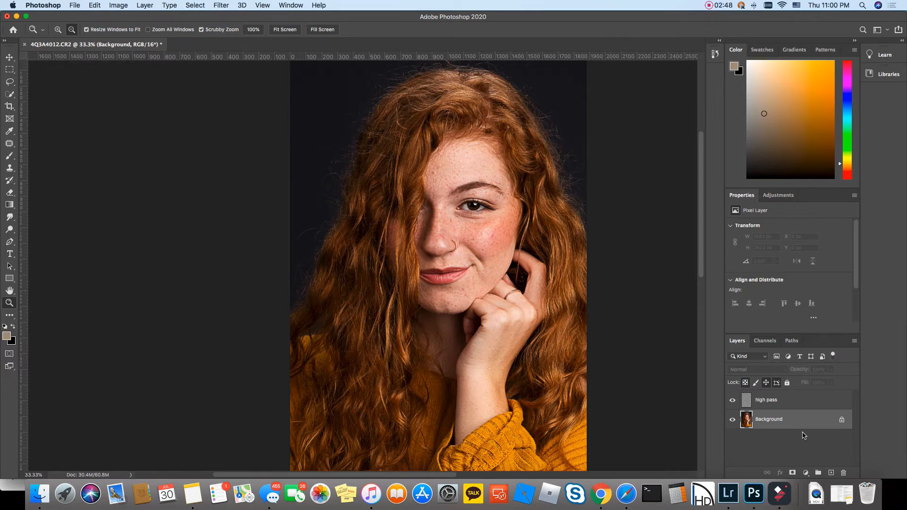
{"action": "key", "text": "super+j"}
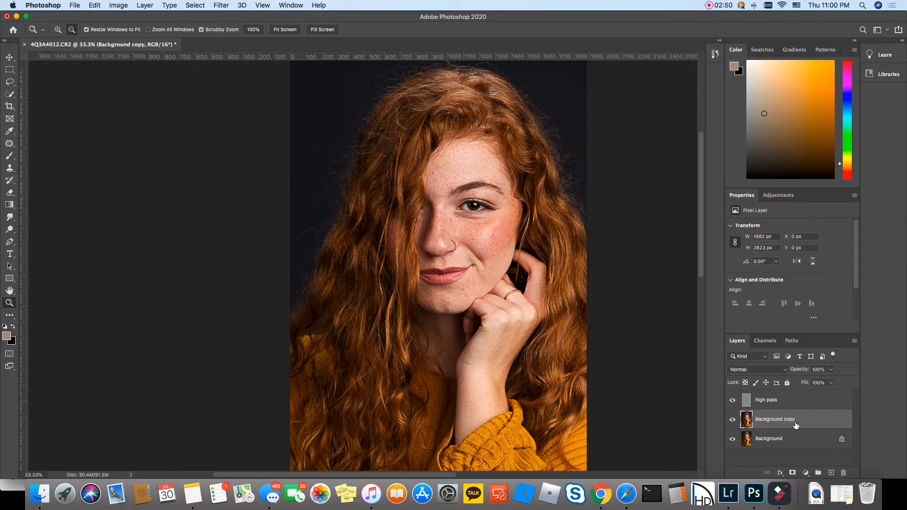
{"action": "type", "text": "blur"}
{"action": "key", "text": "Return"}
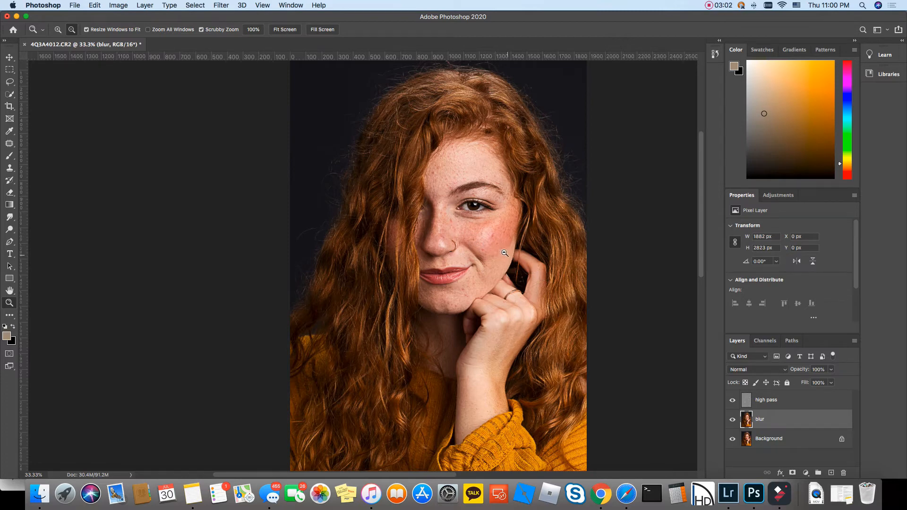
- Apply a Gaussian Blur with a 2.5-pixel radius to the blur layer and compare the portrait with the layer hidden and shown
{"action": "left_click", "coordinate": [221, 5]}
{"action": "mouse_move", "coordinate": [273, 118]}
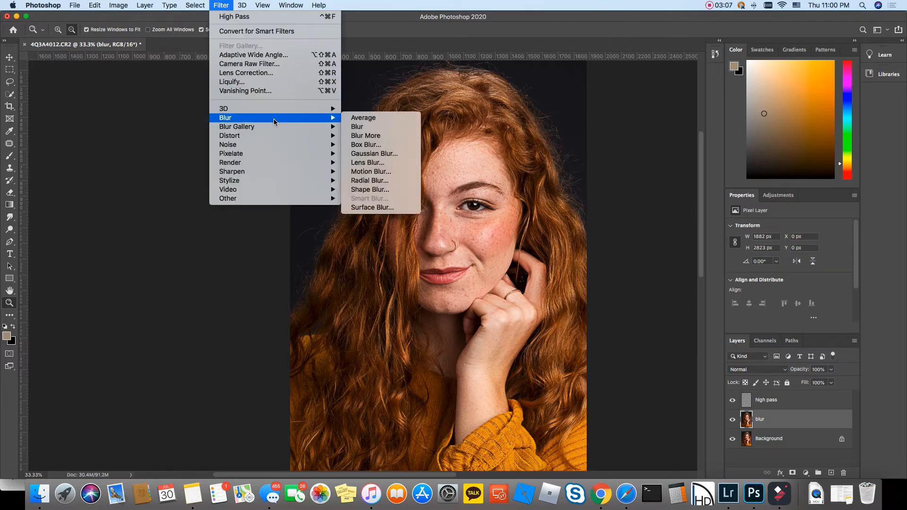
{"action": "left_click", "coordinate": [375, 154]}
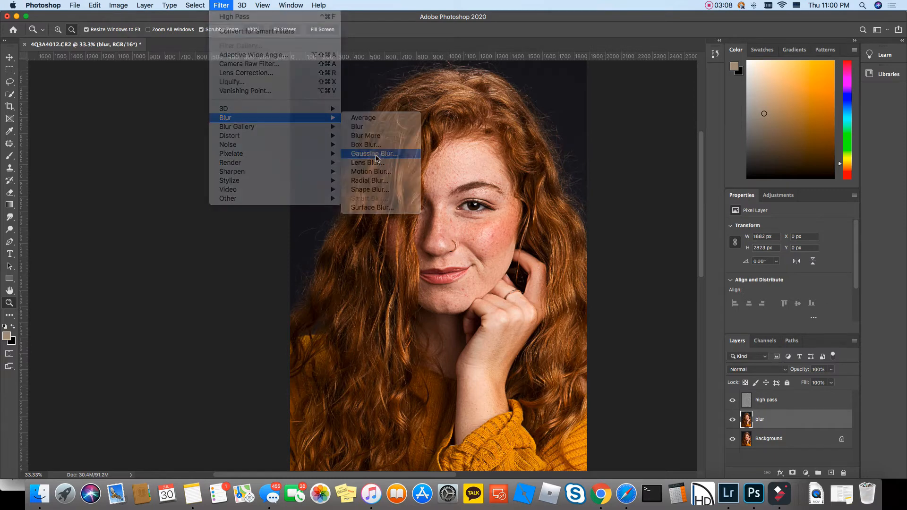
{"action": "left_click_drag", "start_coordinate": [428, 187], "coordinate": [436, 213]}
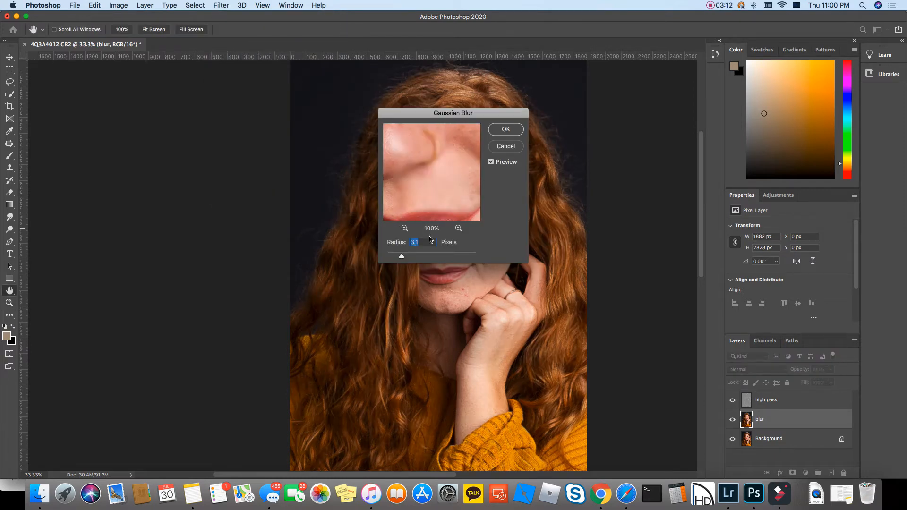
{"action": "left_click_drag", "start_coordinate": [402, 257], "coordinate": [399, 260]}
{"action": "left_click", "coordinate": [501, 132]}
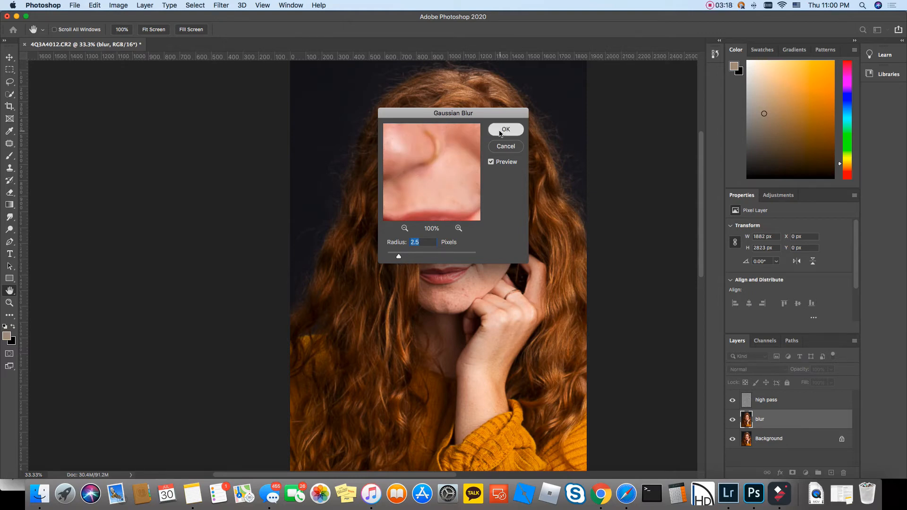
{"action": "key", "text": "z"}
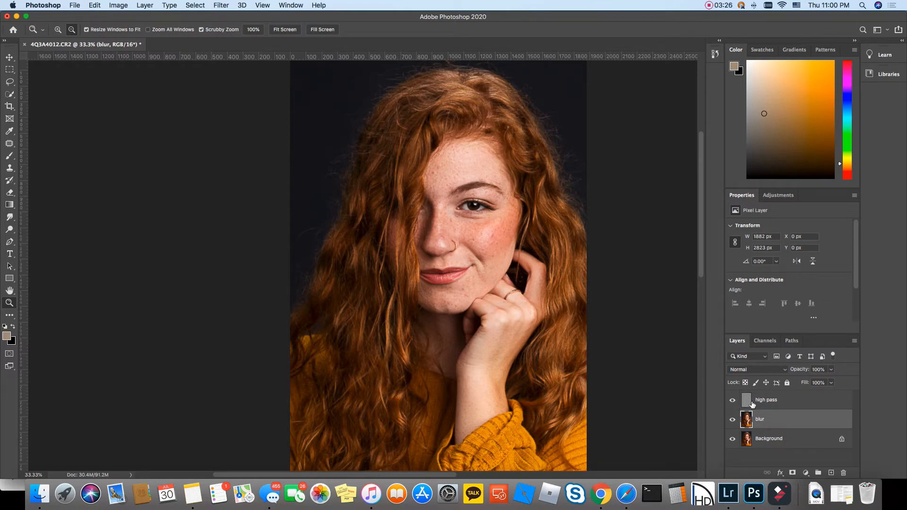
{"action": "left_click", "coordinate": [733, 420]}
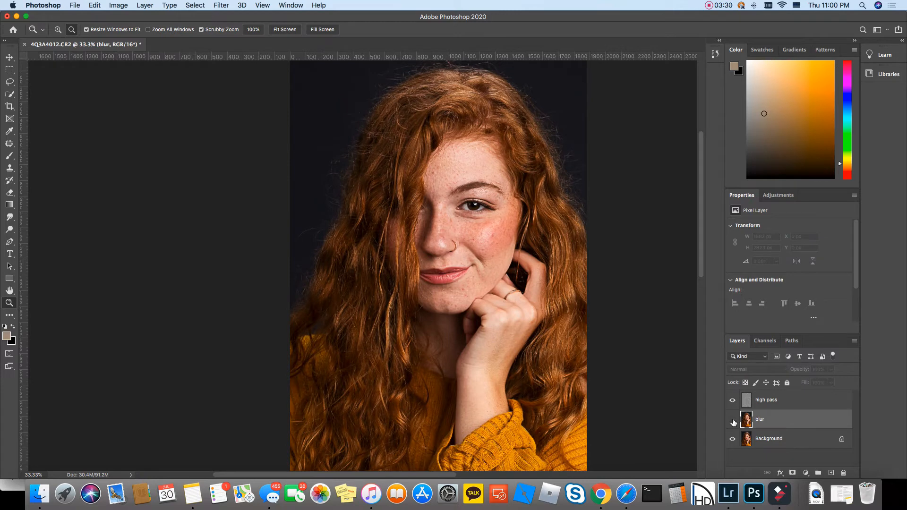
{"action": "left_click", "coordinate": [733, 420]}
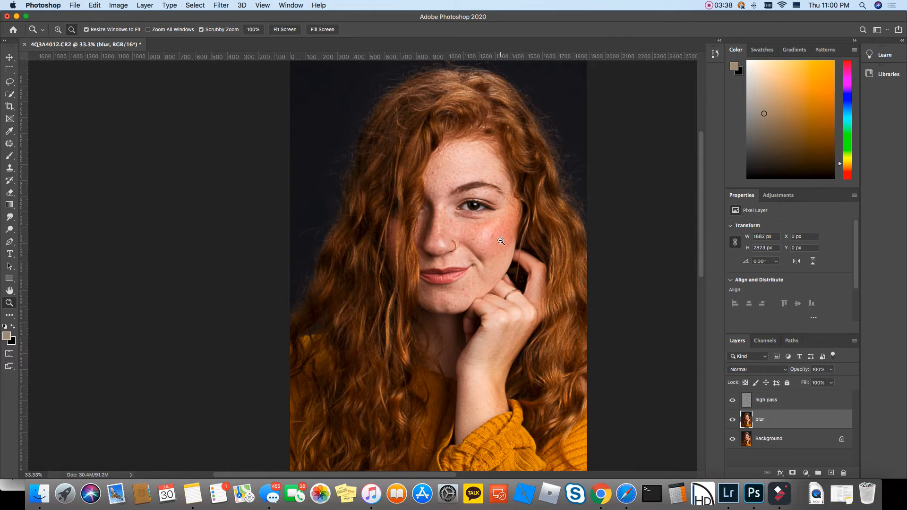
- Add a layer mask to the blur layer and invert it to black using Select and Mask
{"action": "left_click", "coordinate": [793, 473]}
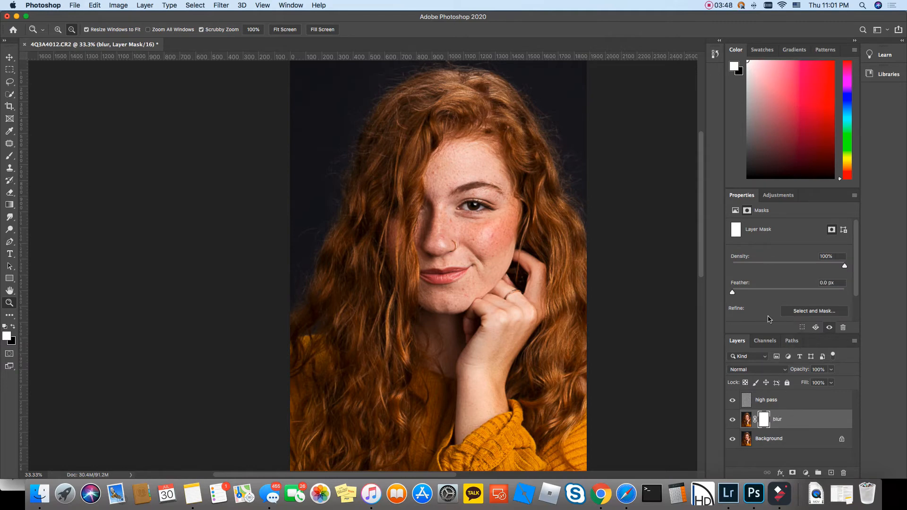
{"action": "left_click", "coordinate": [803, 311]}
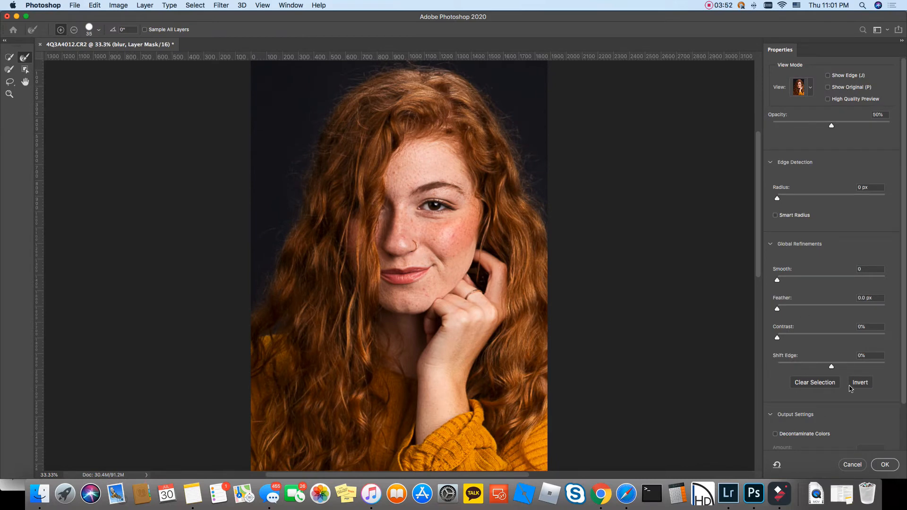
{"action": "left_click", "coordinate": [859, 384]}
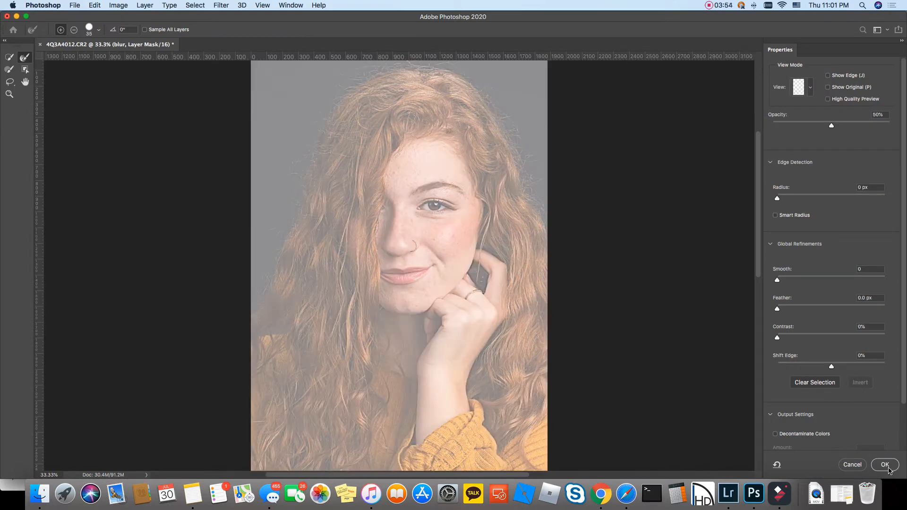
{"action": "left_click", "coordinate": [885, 464]}
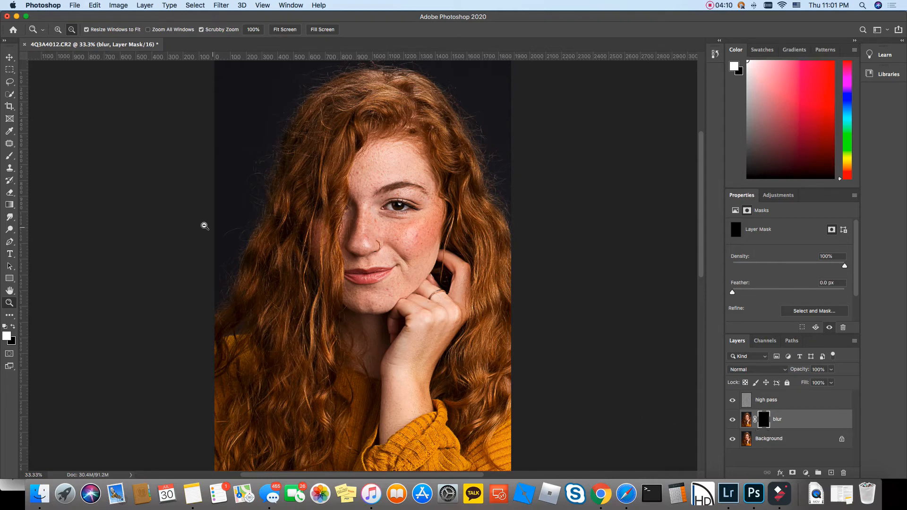
- Paint white on the blur layer's mask with the Brush over the chin, forehead, nose and the skin around the eye
{"action": "left_click", "coordinate": [12, 158]}
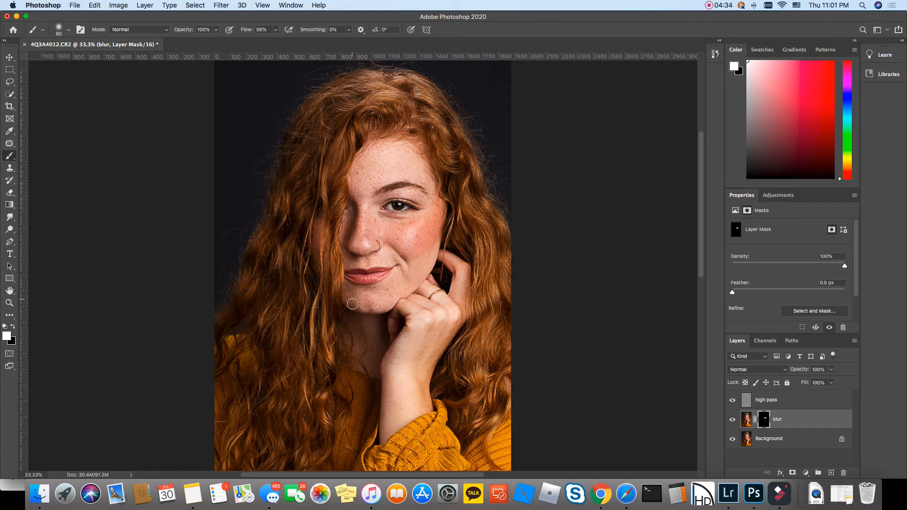
{"action": "left_click_drag", "start_coordinate": [353, 304], "coordinate": [360, 293]}
{"action": "key", "text": "z"}
{"action": "left_click", "coordinate": [403, 171]}
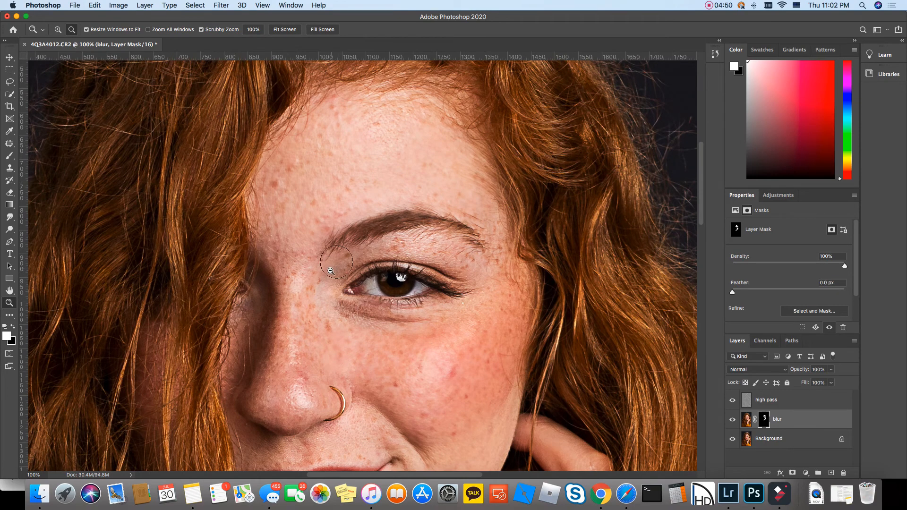
{"action": "key", "text": "b"}
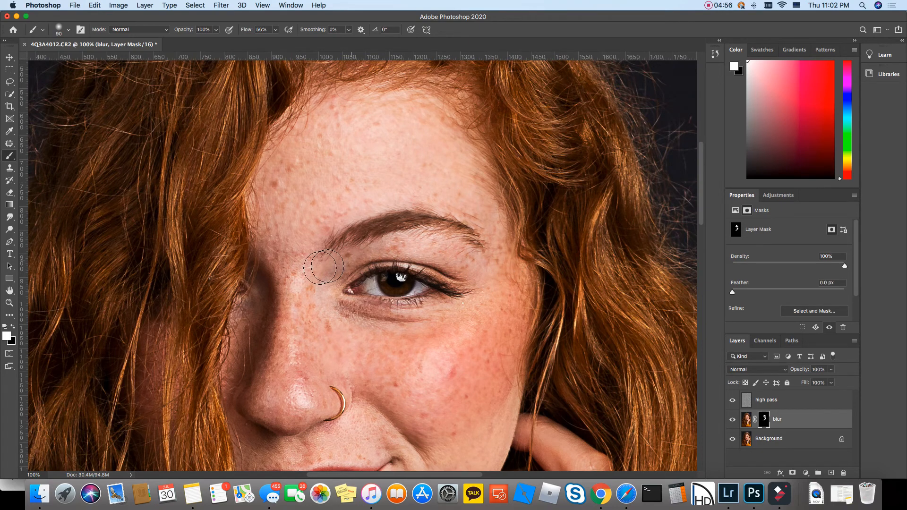
{"action": "mouse_move", "coordinate": [321, 268]}
{"action": "left_mouse_down"}
{"action": "mouse_move", "coordinate": [283, 245]}
{"action": "mouse_move", "coordinate": [296, 252]}
{"action": "left_mouse_up"}
{"action": "mouse_move", "coordinate": [295, 294]}
{"action": "left_mouse_down"}
{"action": "mouse_move", "coordinate": [289, 305]}
{"action": "mouse_move", "coordinate": [303, 342]}
{"action": "mouse_move", "coordinate": [324, 308]}
{"action": "mouse_move", "coordinate": [439, 310]}
{"action": "mouse_move", "coordinate": [449, 324]}
{"action": "mouse_move", "coordinate": [496, 264]}
{"action": "mouse_move", "coordinate": [472, 253]}
{"action": "mouse_move", "coordinate": [505, 359]}
{"action": "mouse_move", "coordinate": [503, 243]}
{"action": "left_mouse_up"}
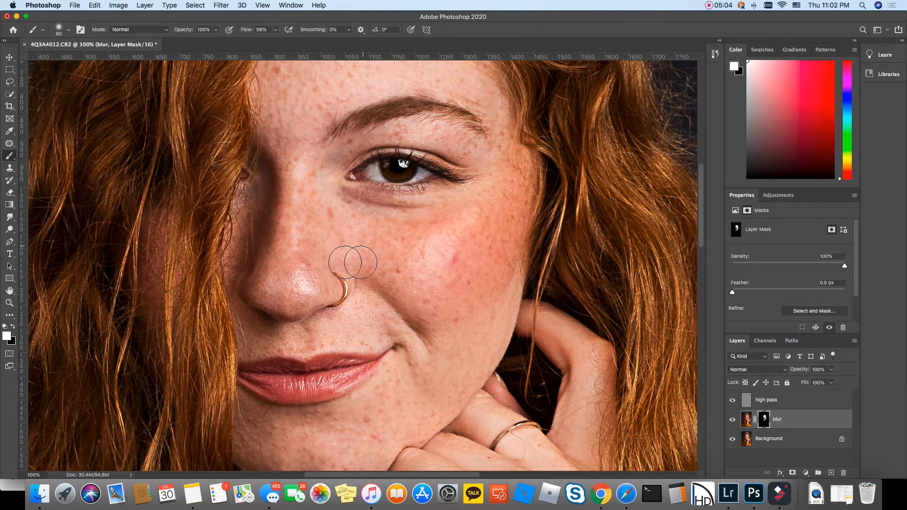
- Continue painting the blur mask white over the cheek, the skin around the mouth, the chin and the hand
{"action": "mouse_move", "coordinate": [345, 262]}
{"action": "left_mouse_down"}
{"action": "mouse_move", "coordinate": [308, 284]}
{"action": "mouse_move", "coordinate": [298, 276]}
{"action": "mouse_move", "coordinate": [354, 261]}
{"action": "left_mouse_up"}
{"action": "mouse_move", "coordinate": [348, 343]}
{"action": "left_mouse_down"}
{"action": "mouse_move", "coordinate": [253, 334]}
{"action": "mouse_move", "coordinate": [280, 347]}
{"action": "mouse_move", "coordinate": [390, 298]}
{"action": "mouse_move", "coordinate": [401, 317]}
{"action": "mouse_move", "coordinate": [428, 281]}
{"action": "mouse_move", "coordinate": [462, 298]}
{"action": "mouse_move", "coordinate": [488, 271]}
{"action": "mouse_move", "coordinate": [496, 275]}
{"action": "mouse_move", "coordinate": [405, 372]}
{"action": "mouse_move", "coordinate": [434, 401]}
{"action": "mouse_move", "coordinate": [448, 251]}
{"action": "mouse_move", "coordinate": [384, 260]}
{"action": "mouse_move", "coordinate": [370, 277]}
{"action": "mouse_move", "coordinate": [302, 286]}
{"action": "mouse_move", "coordinate": [263, 279]}
{"action": "mouse_move", "coordinate": [278, 299]}
{"action": "mouse_move", "coordinate": [578, 402]}
{"action": "mouse_move", "coordinate": [553, 361]}
{"action": "left_mouse_up"}
{"action": "key", "text": "z"}
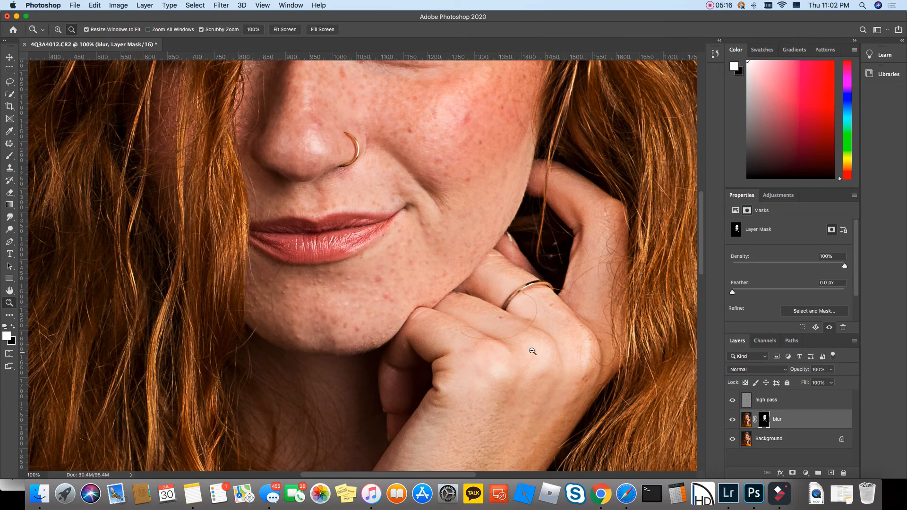
{"action": "left_click", "coordinate": [392, 255], "text": "alt"}
{"action": "left_click", "coordinate": [404, 255], "text": "alt"}
{"action": "left_click", "coordinate": [404, 255], "text": "alt"}
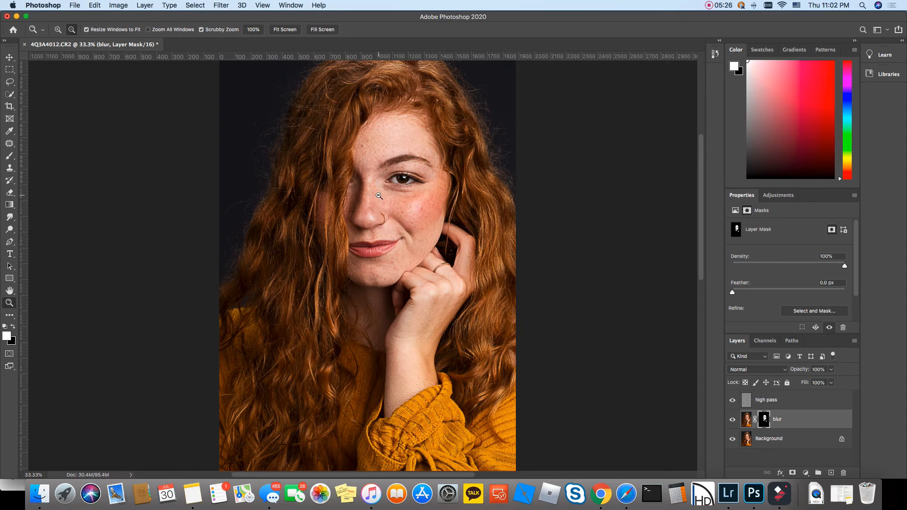
- Patch the blemishes on the cheek with clean nearby skin using the Patch tool on the blur layer's image
{"action": "left_click", "coordinate": [364, 144]}
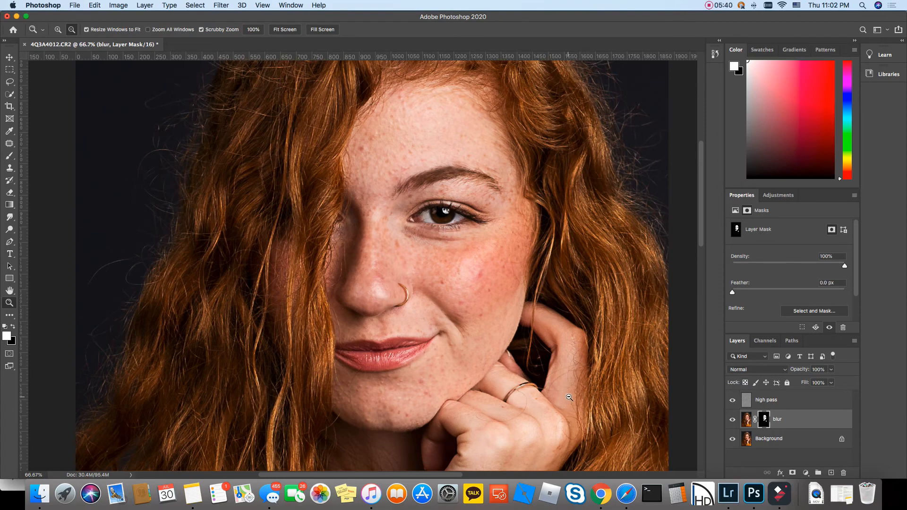
{"action": "left_click", "coordinate": [747, 420]}
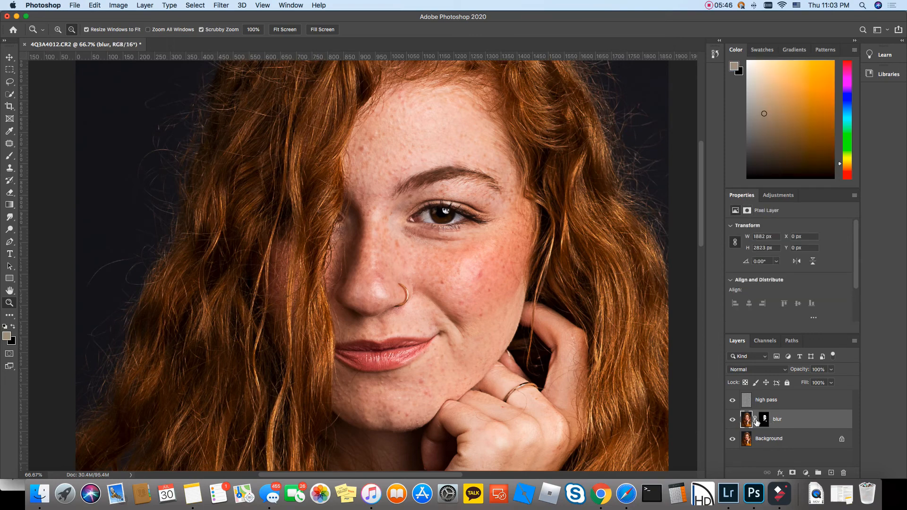
{"action": "left_click", "coordinate": [11, 145]}
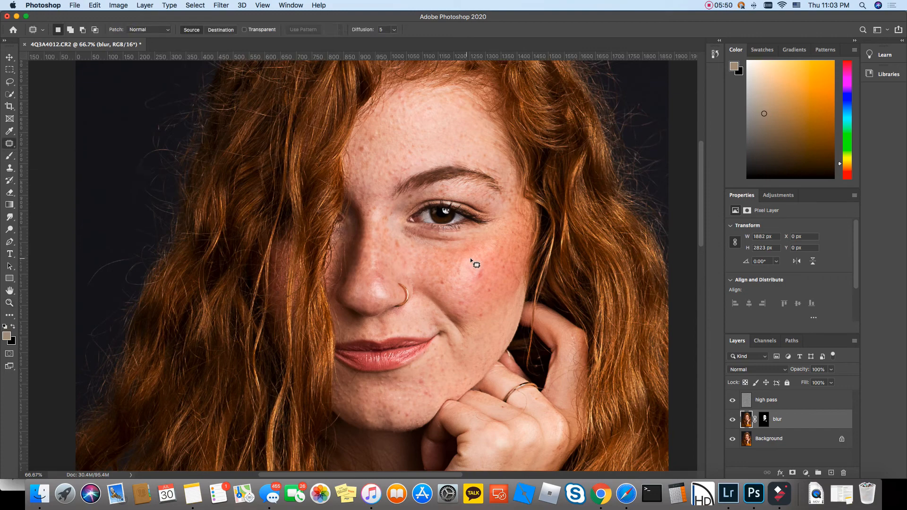
{"action": "mouse_move", "coordinate": [477, 280]}
{"action": "left_mouse_down"}
{"action": "mouse_move", "coordinate": [486, 269]}
{"action": "mouse_move", "coordinate": [494, 280]}
{"action": "mouse_move", "coordinate": [481, 312]}
{"action": "left_mouse_up"}
{"action": "left_click_drag", "start_coordinate": [481, 314], "coordinate": [492, 317]}
{"action": "mouse_move", "coordinate": [493, 291]}
{"action": "left_mouse_down"}
{"action": "mouse_move", "coordinate": [463, 305]}
{"action": "mouse_move", "coordinate": [475, 305]}
{"action": "mouse_move", "coordinate": [451, 289]}
{"action": "left_mouse_up"}
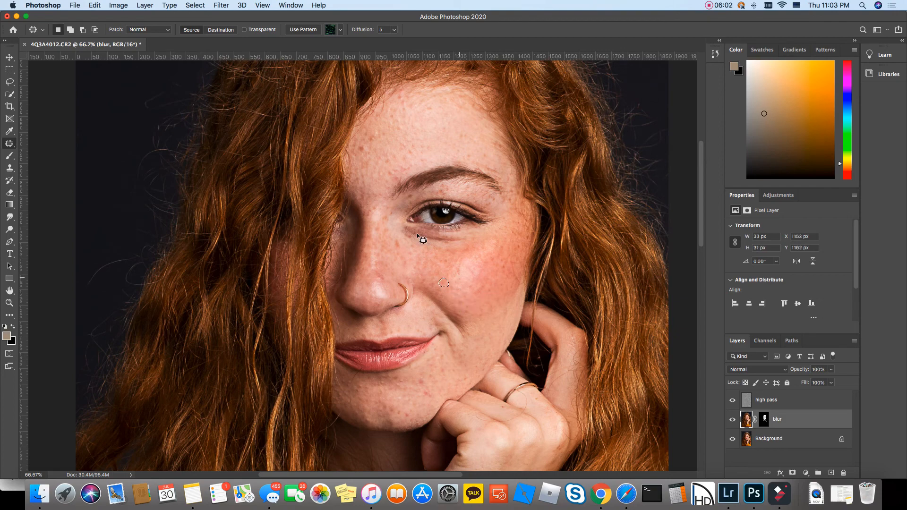
- Patch the remaining blemishes on the forehead and chin of the blur layer and clear the selection
{"action": "mouse_move", "coordinate": [364, 148]}
{"action": "left_mouse_down"}
{"action": "mouse_move", "coordinate": [381, 152]}
{"action": "mouse_move", "coordinate": [373, 142]}
{"action": "mouse_move", "coordinate": [392, 142]}
{"action": "mouse_move", "coordinate": [399, 128]}
{"action": "left_mouse_up"}
{"action": "mouse_move", "coordinate": [419, 381]}
{"action": "left_mouse_down"}
{"action": "mouse_move", "coordinate": [427, 379]}
{"action": "mouse_move", "coordinate": [425, 391]}
{"action": "left_mouse_up"}
{"action": "key", "text": "ctrl+d"}
{"action": "key", "text": "z"}
{"action": "left_click", "coordinate": [439, 295], "text": "alt"}
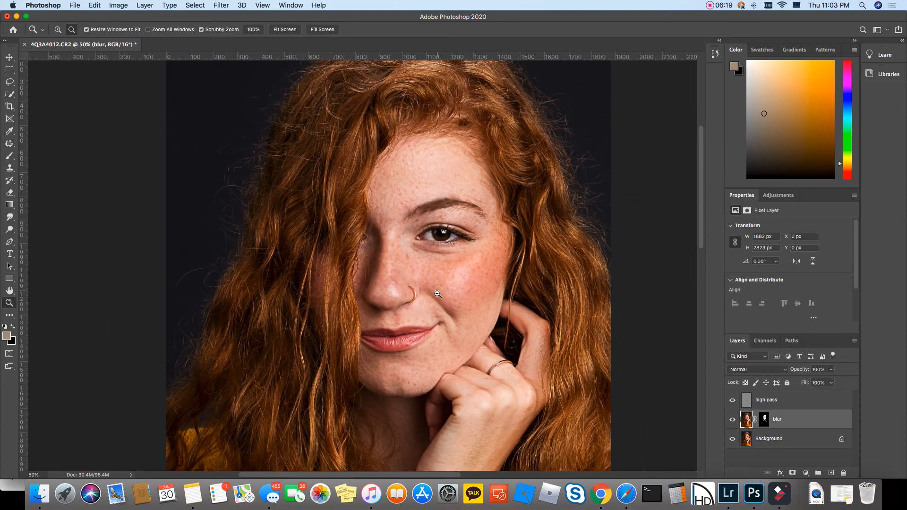
{"action": "left_click", "coordinate": [435, 314], "text": "alt"}
{"action": "scroll", "coordinate": [438, 318], "scroll_direction": "down", "scroll_amount": 3}
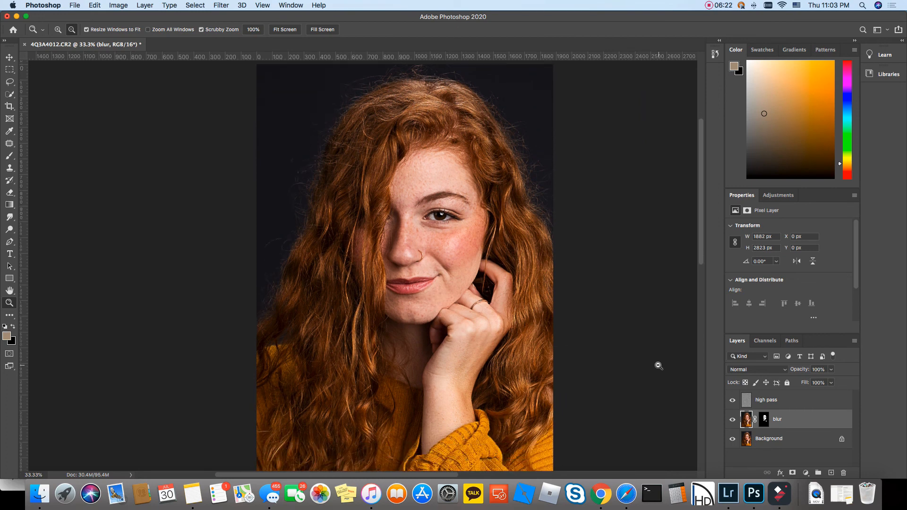
- Group the high pass and blur layers and compare the portrait with the group hidden and shown
{"action": "left_click", "coordinate": [822, 406]}
{"action": "left_click", "coordinate": [824, 421], "text": "shift"}
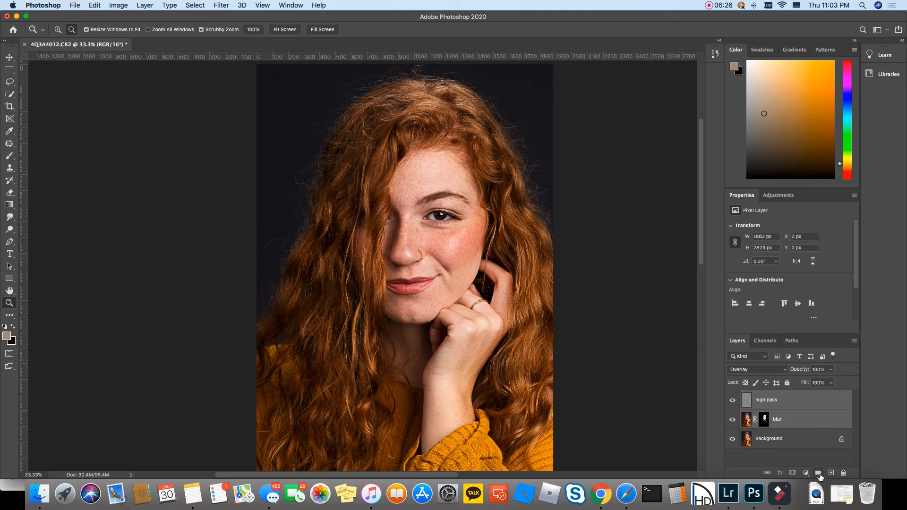
{"action": "left_click", "coordinate": [819, 473]}
{"action": "left_click", "coordinate": [732, 398]}
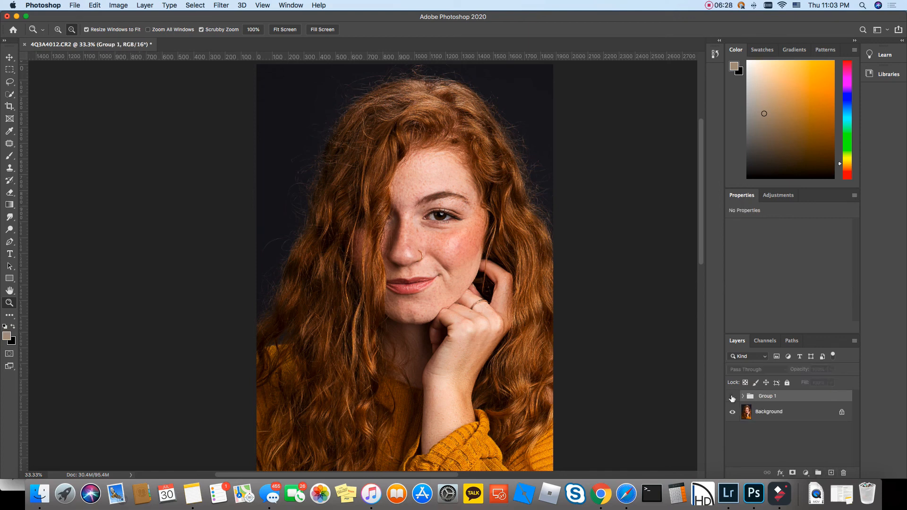
{"action": "left_click", "coordinate": [732, 399]}
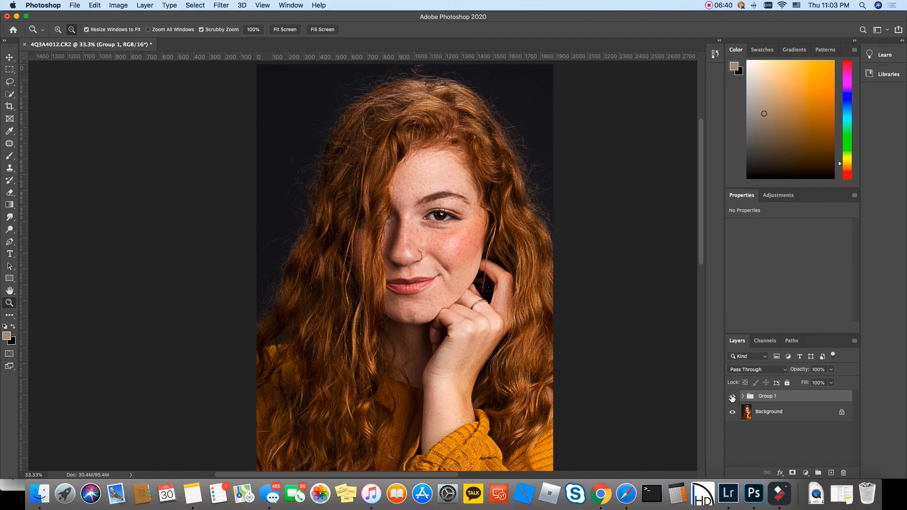
{"action": "left_click", "coordinate": [733, 398]}
{"action": "left_click", "coordinate": [732, 398]}
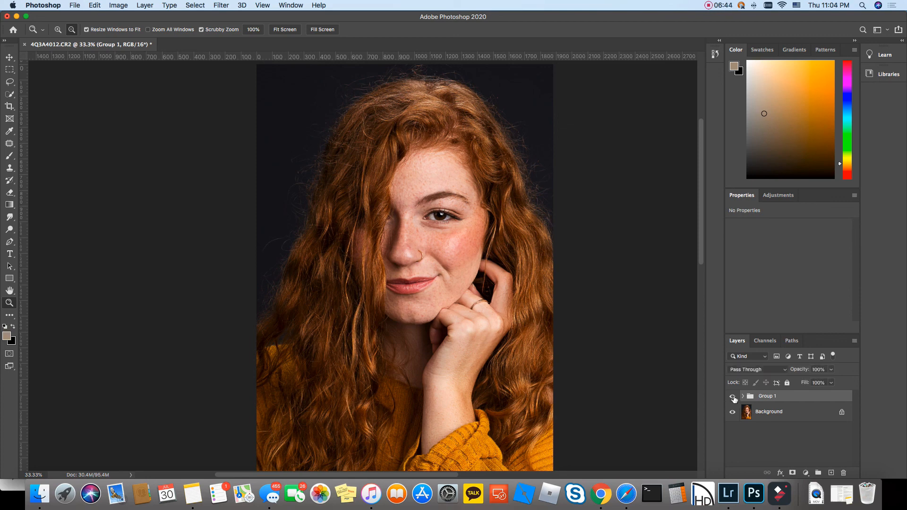